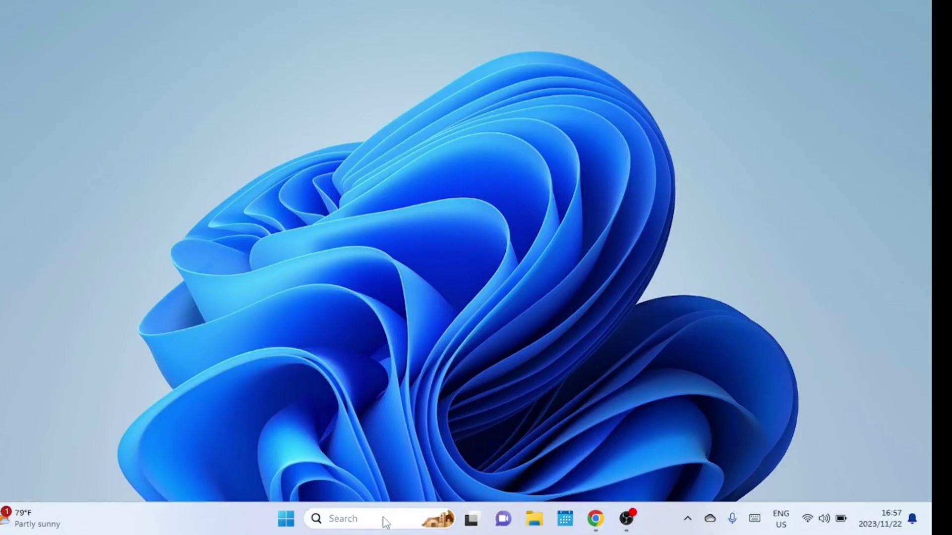
Search Windows for 'windows defen' and open the Windows Defender Firewall settings page
{"action": "left_click", "coordinate": [384, 521]}
{"action": "type", "text": "win"}
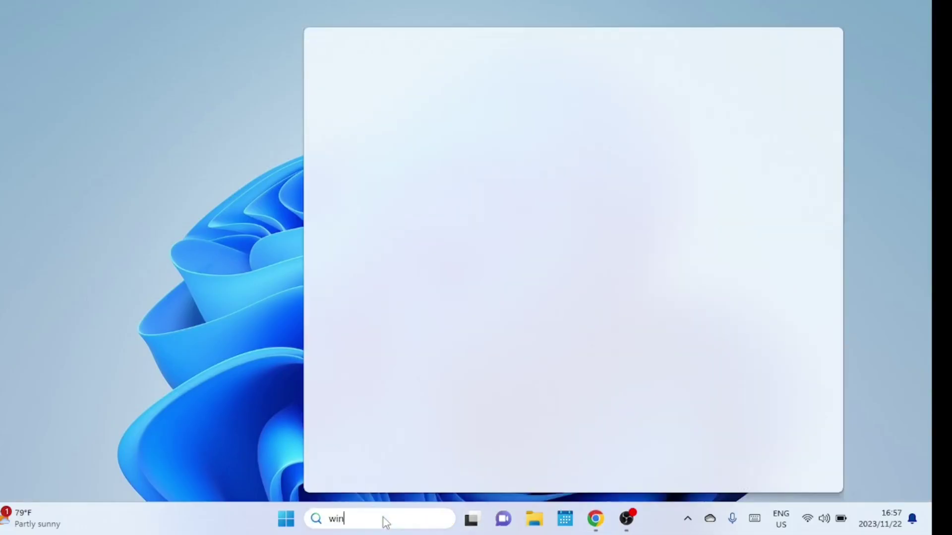
{"action": "type", "text": "dows"}
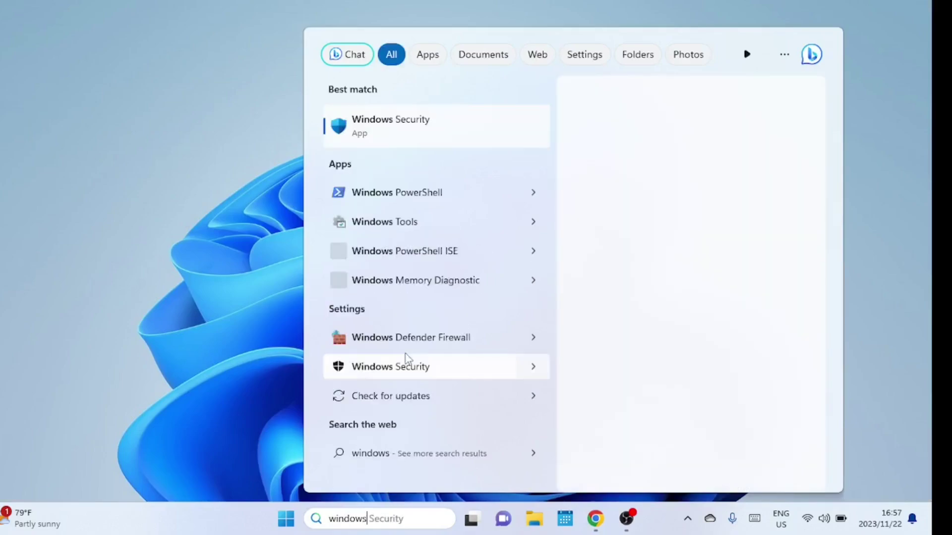
{"action": "type", "text": " defen"}
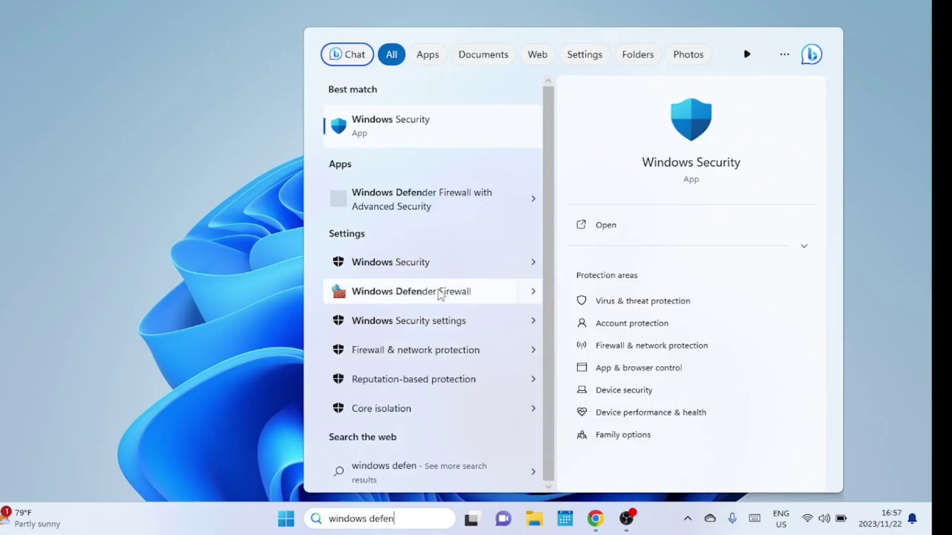
{"action": "left_click", "coordinate": [440, 294]}
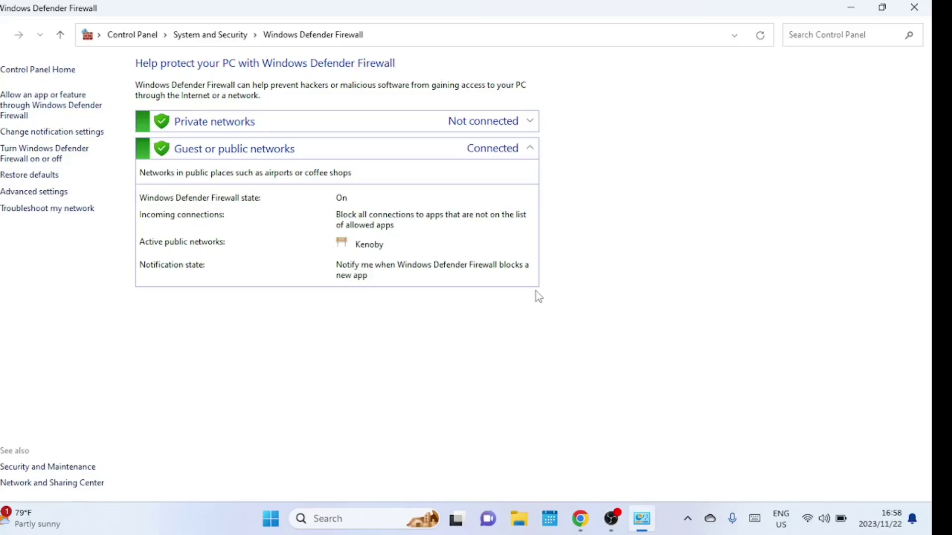
Open Advanced settings to launch the Windows Defender Firewall with Advanced Security console
{"action": "left_click", "coordinate": [55, 193]}
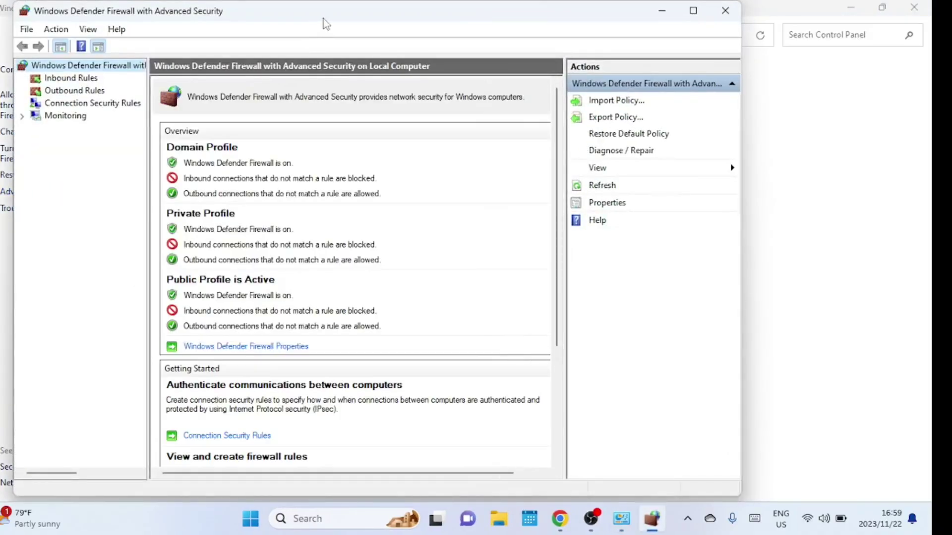
Move the console, browse the Inbound and Outbound Rules lists, and start a new inbound rule
{"action": "left_click_drag", "start_coordinate": [330, 19], "coordinate": [456, 23]}
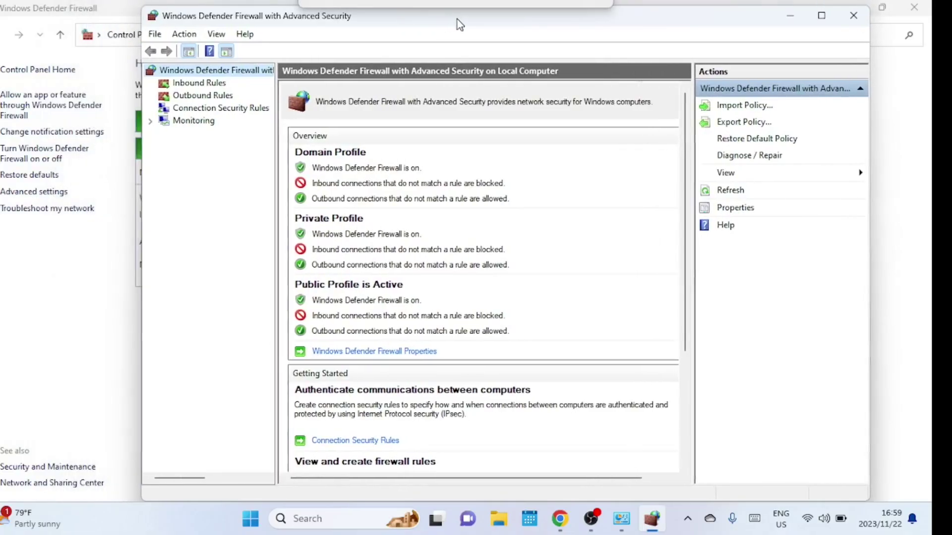
{"action": "left_click", "coordinate": [221, 85]}
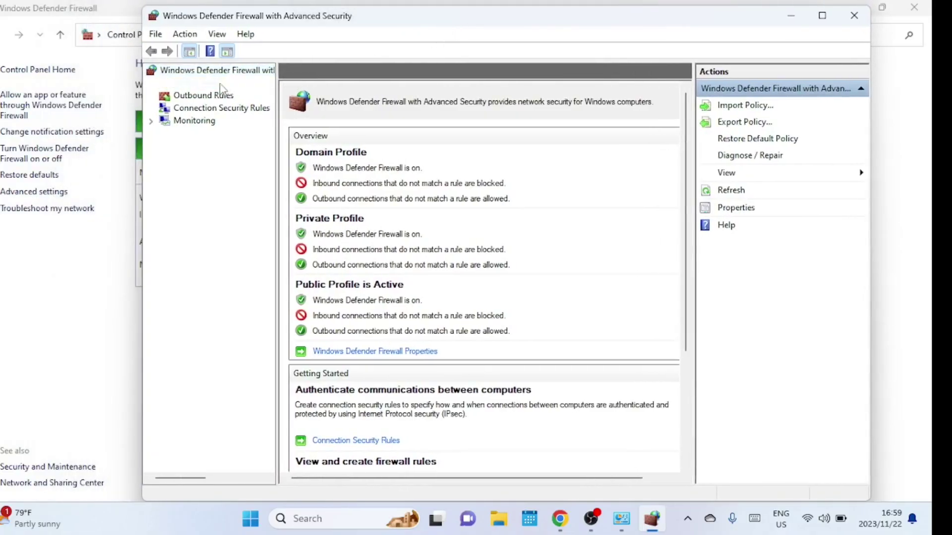
{"action": "left_click", "coordinate": [219, 98]}
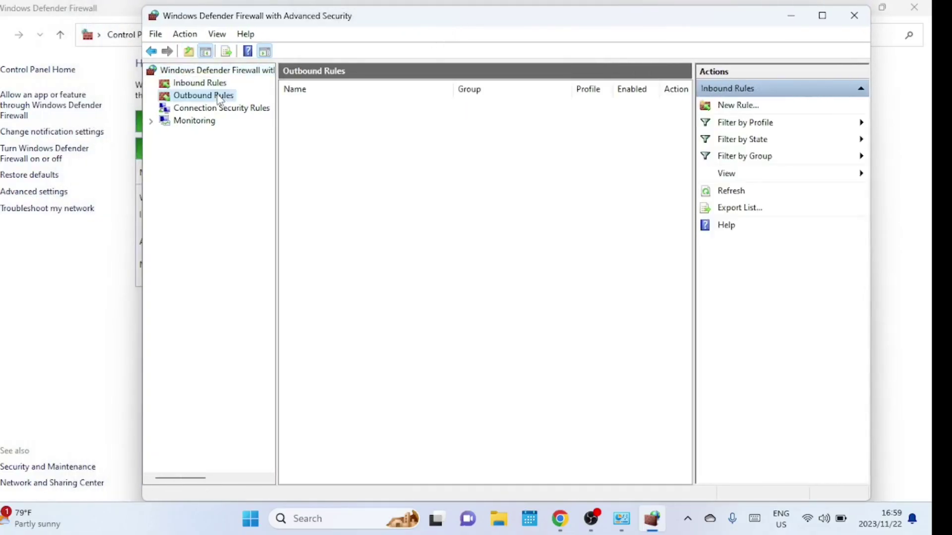
{"action": "left_click", "coordinate": [217, 88]}
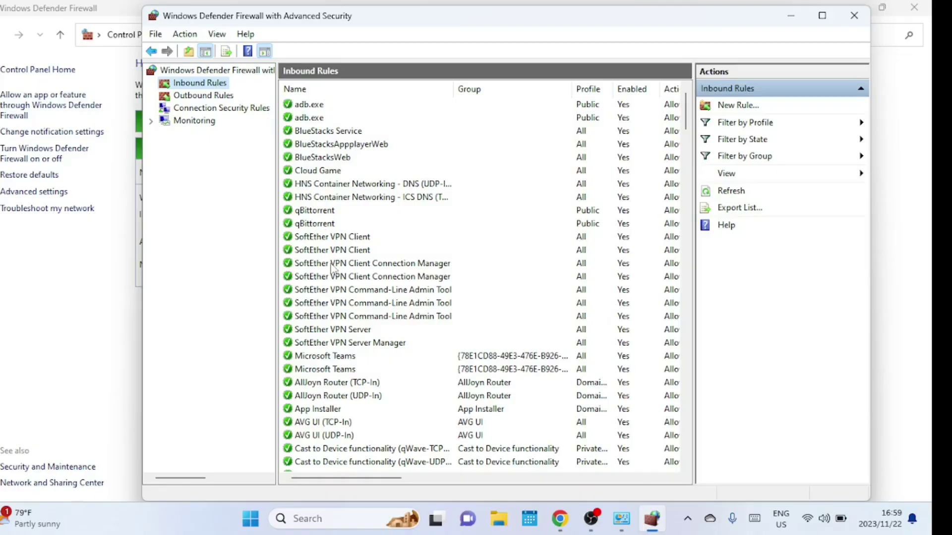
{"action": "left_click", "coordinate": [331, 237]}
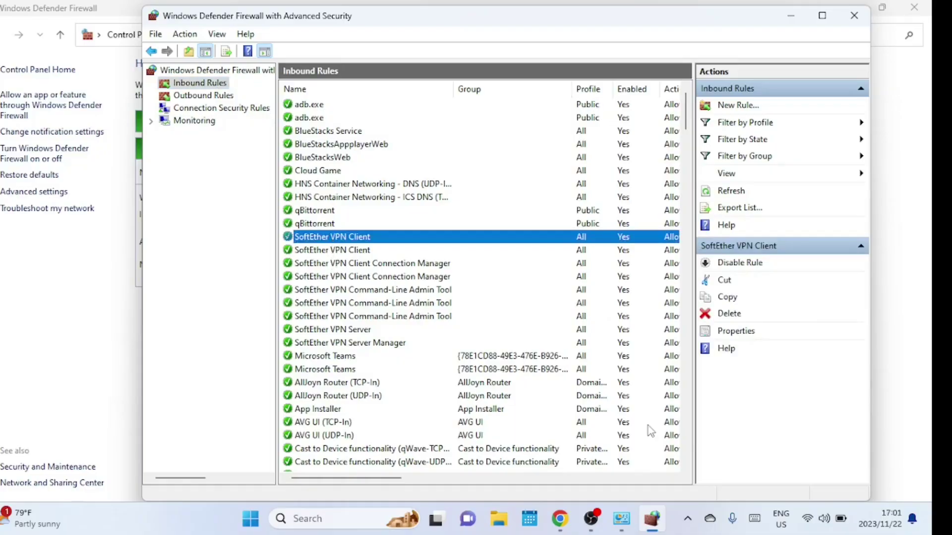
{"action": "left_click", "coordinate": [184, 94]}
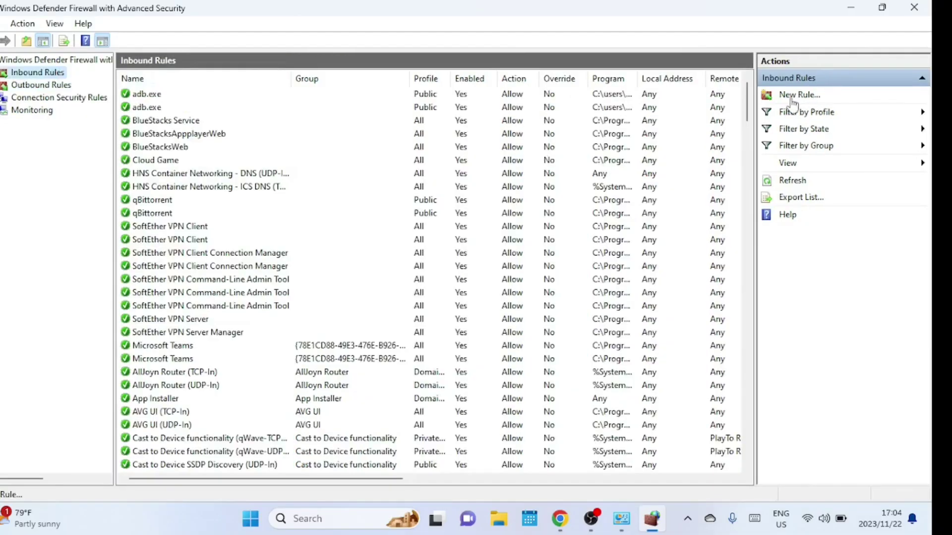
{"action": "left_click", "coordinate": [789, 98]}
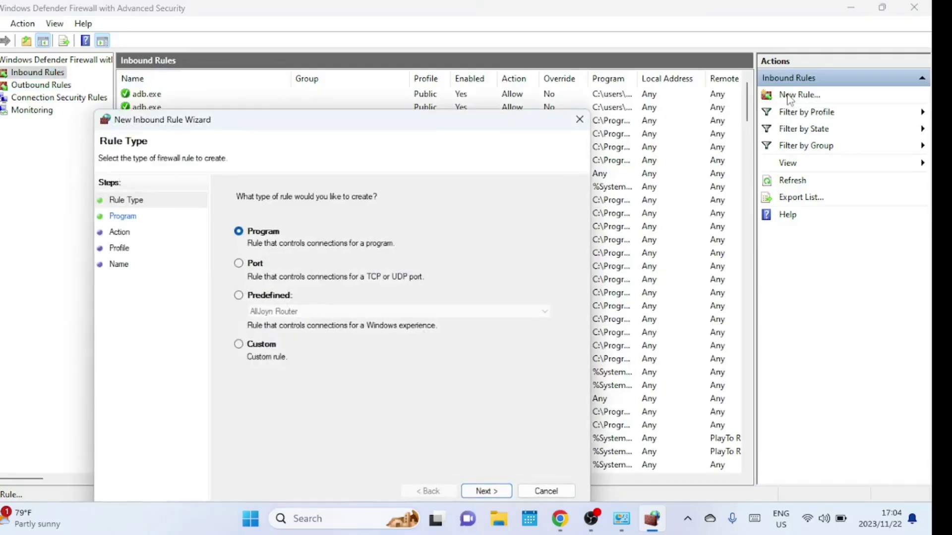
Make the new inbound rule a Port rule with specific local port 5010
{"action": "left_click_drag", "start_coordinate": [375, 126], "coordinate": [412, 71]}
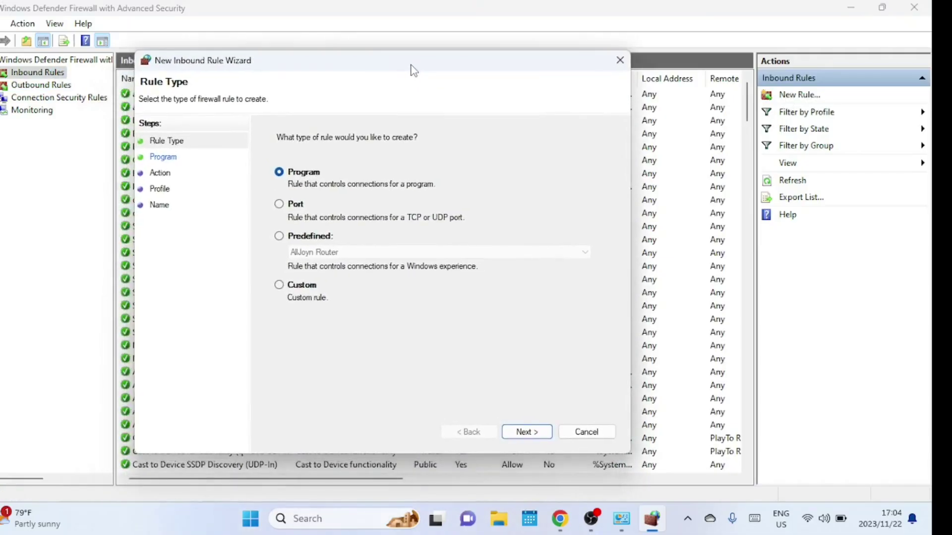
{"action": "left_click", "coordinate": [280, 204]}
{"action": "left_click", "coordinate": [527, 432]}
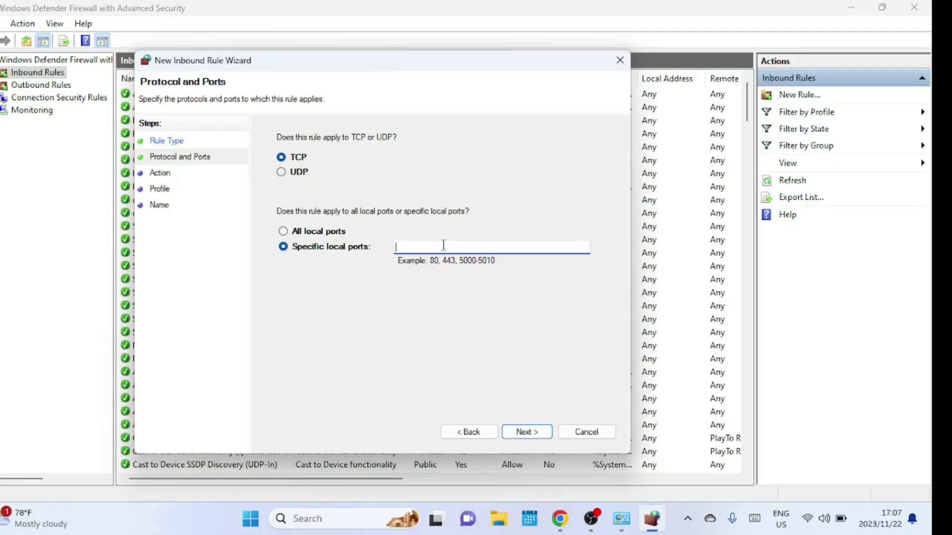
{"action": "type", "text": "5010"}
{"action": "left_click", "coordinate": [540, 434]}
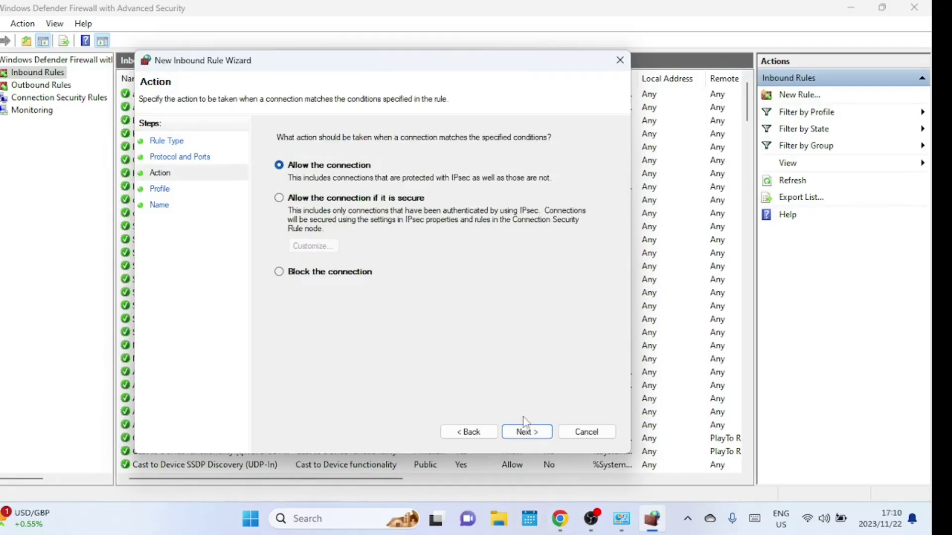
Allow the connection for all profiles, name the rule 'Gaming Port', and finish
{"action": "left_click", "coordinate": [527, 432]}
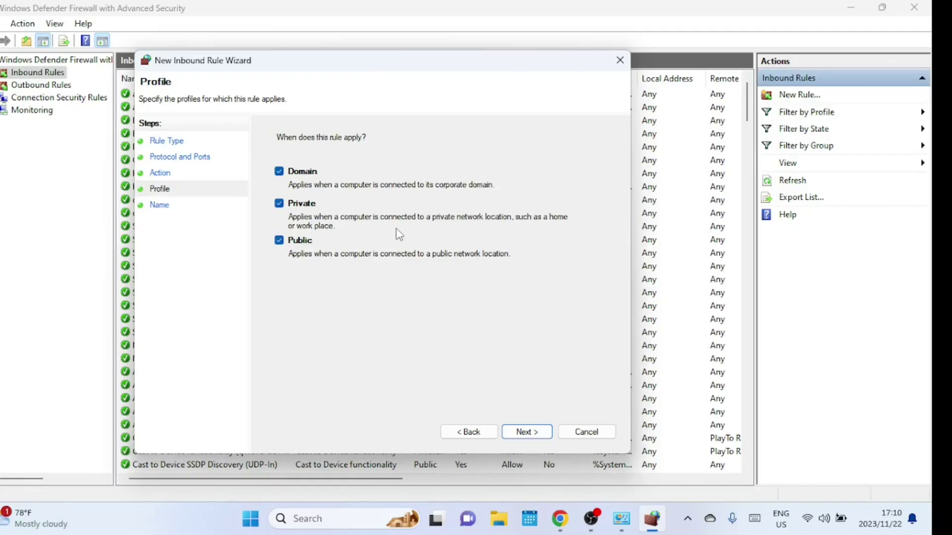
{"action": "left_click", "coordinate": [534, 433]}
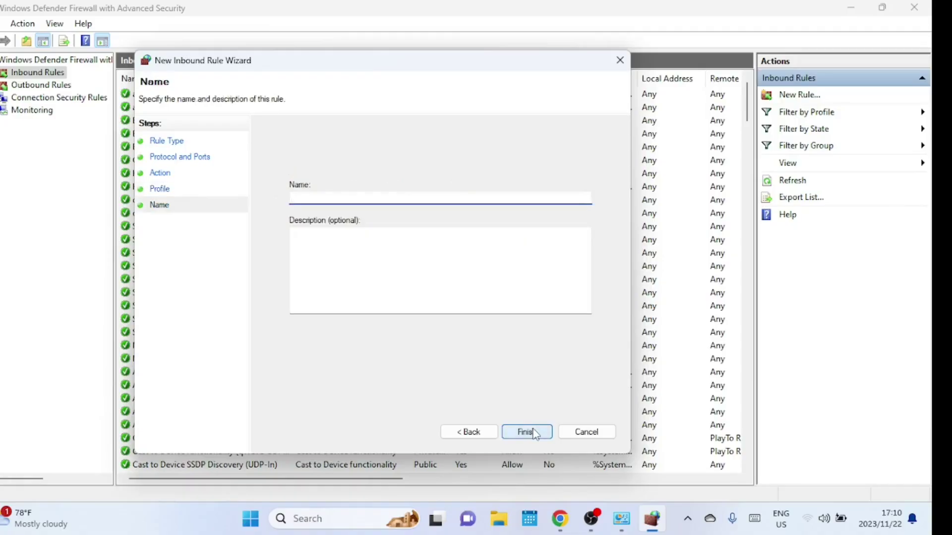
{"action": "type", "text": "Gaming "}
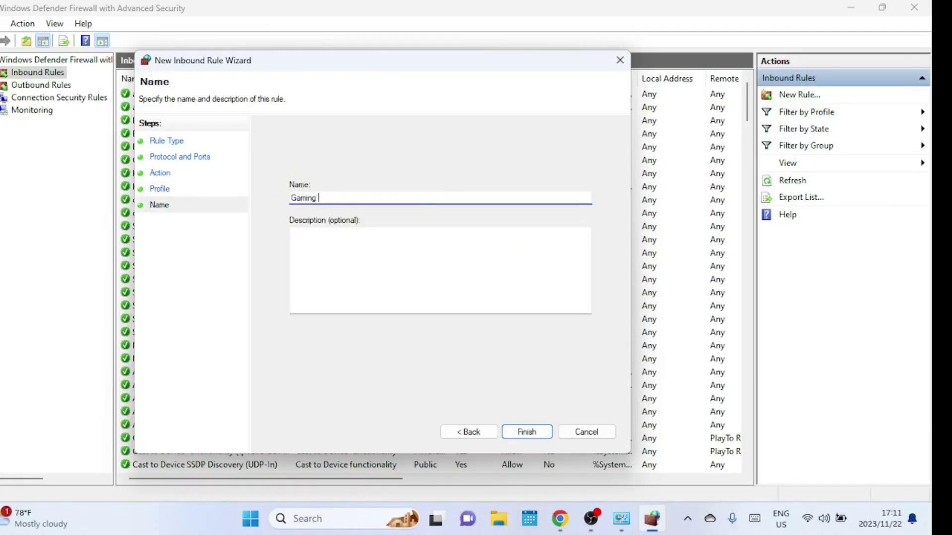
{"action": "type", "text": "Port"}
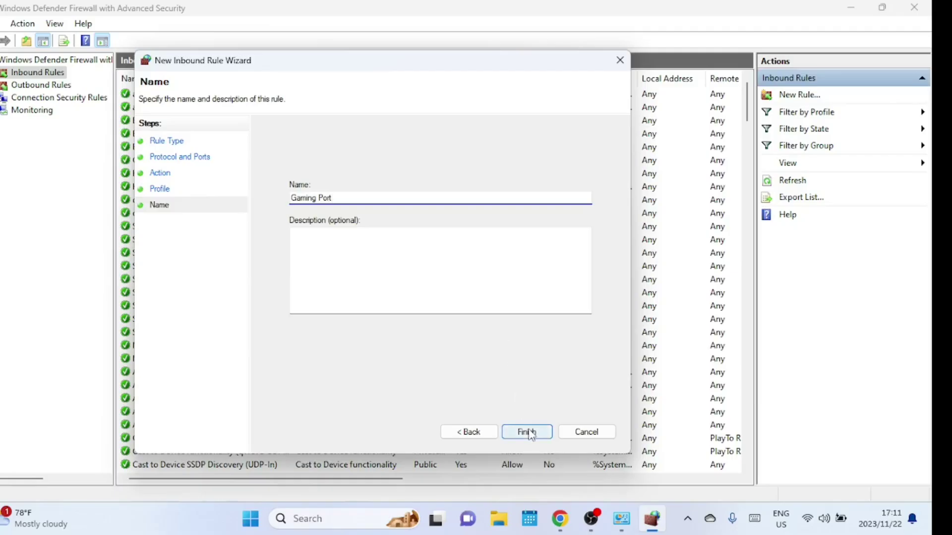
{"action": "left_click", "coordinate": [530, 435]}
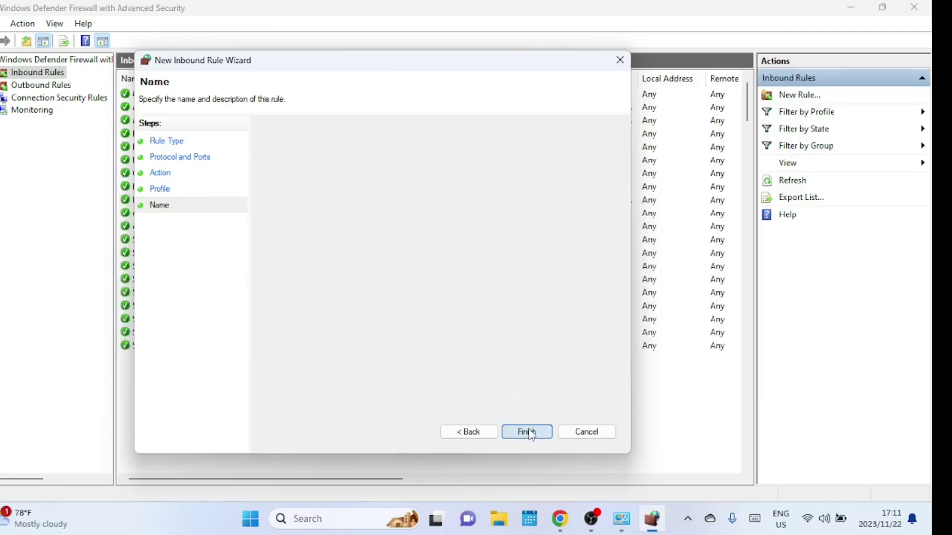
{"action": "key", "text": "alt+Tab"}
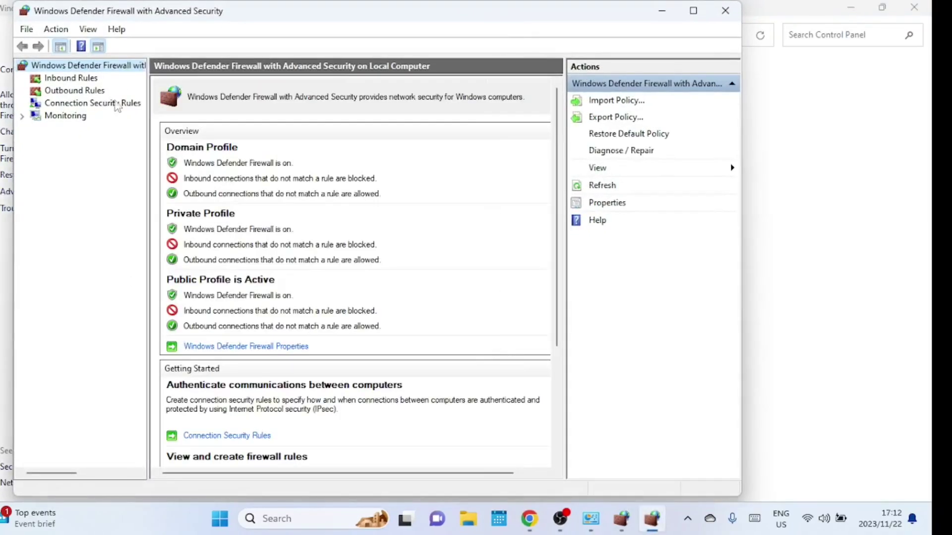
Select the Gaming Port inbound rule, widen the list, and review its Programs and Services properties
{"action": "left_click", "coordinate": [95, 80]}
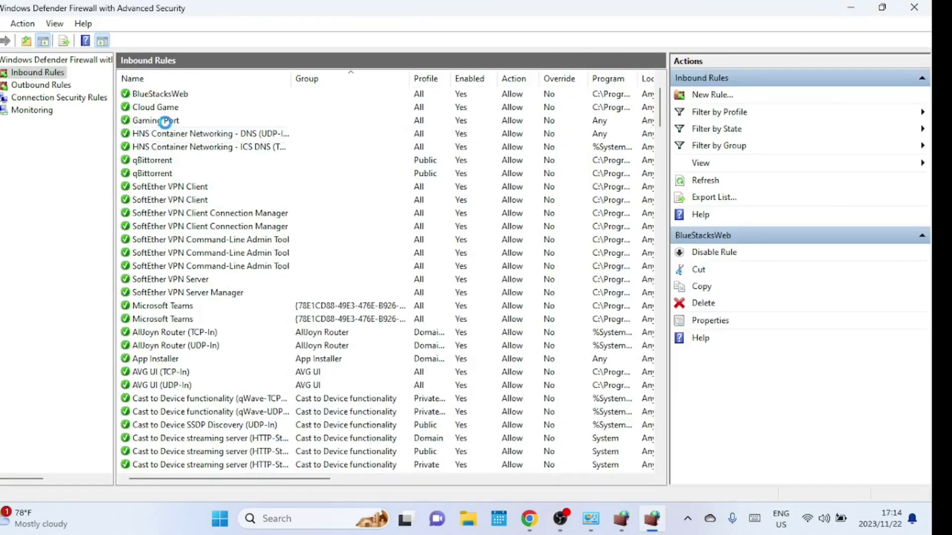
{"action": "left_click", "coordinate": [165, 124]}
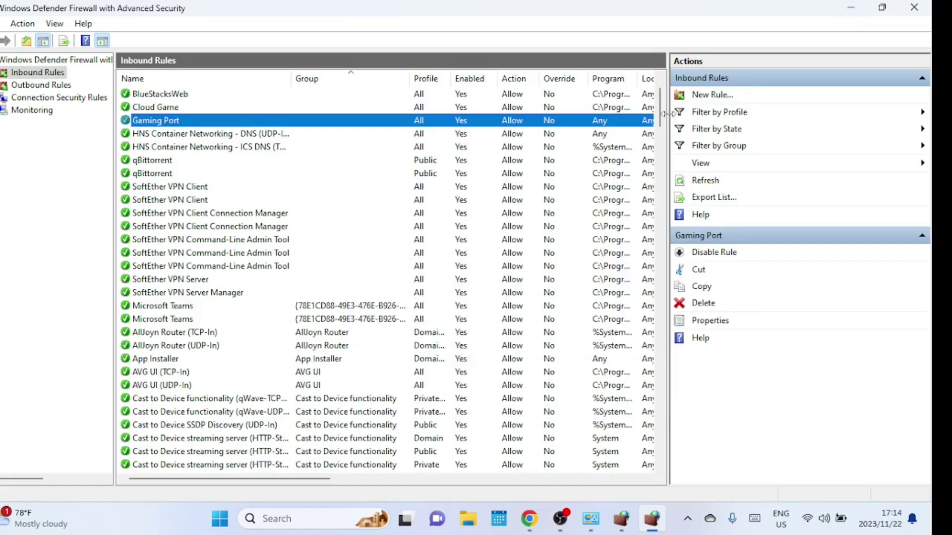
{"action": "left_click_drag", "start_coordinate": [668, 119], "coordinate": [830, 115]}
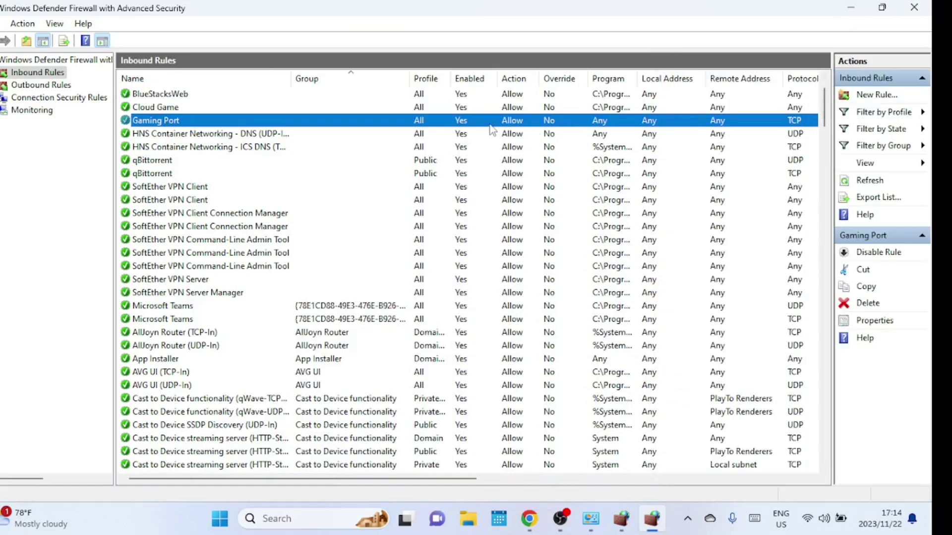
{"action": "double_click", "coordinate": [389, 121]}
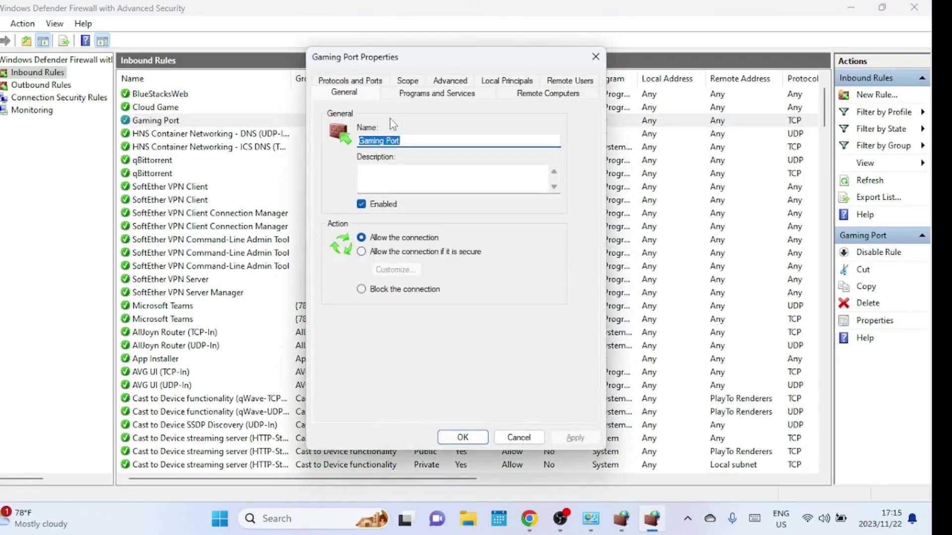
{"action": "left_click", "coordinate": [405, 96]}
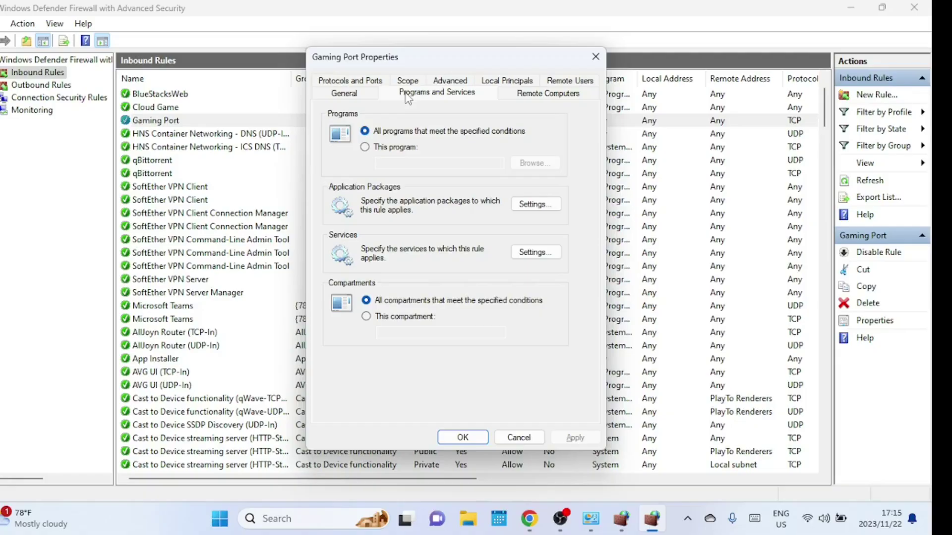
{"action": "key", "text": "Escape"}
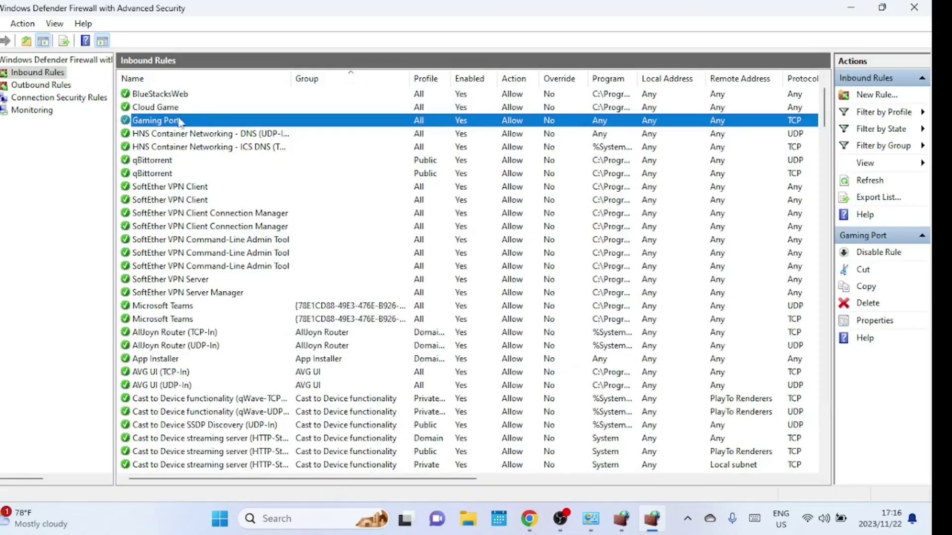
{"action": "left_click", "coordinate": [59, 86]}
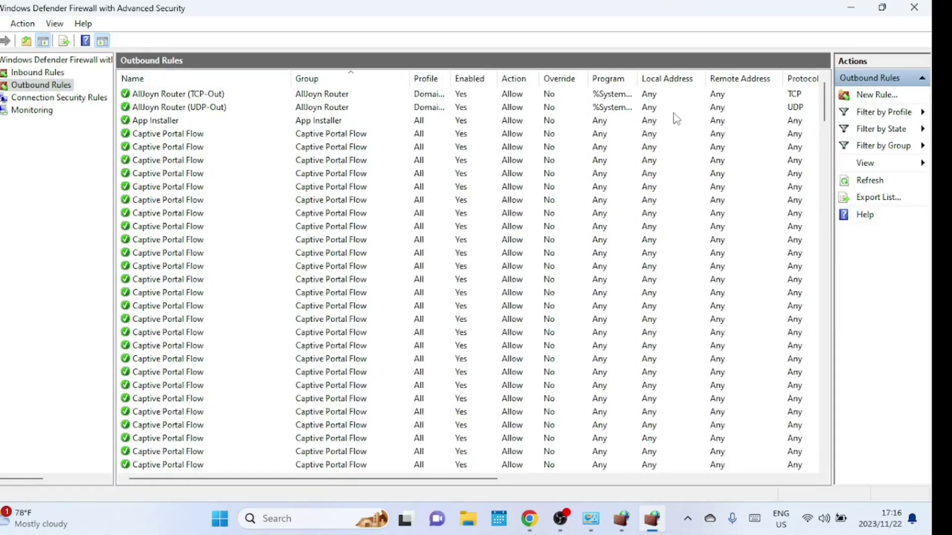
Start a new outbound Port rule with TCP remote port 5010, advancing to the action step
{"action": "left_click", "coordinate": [872, 99]}
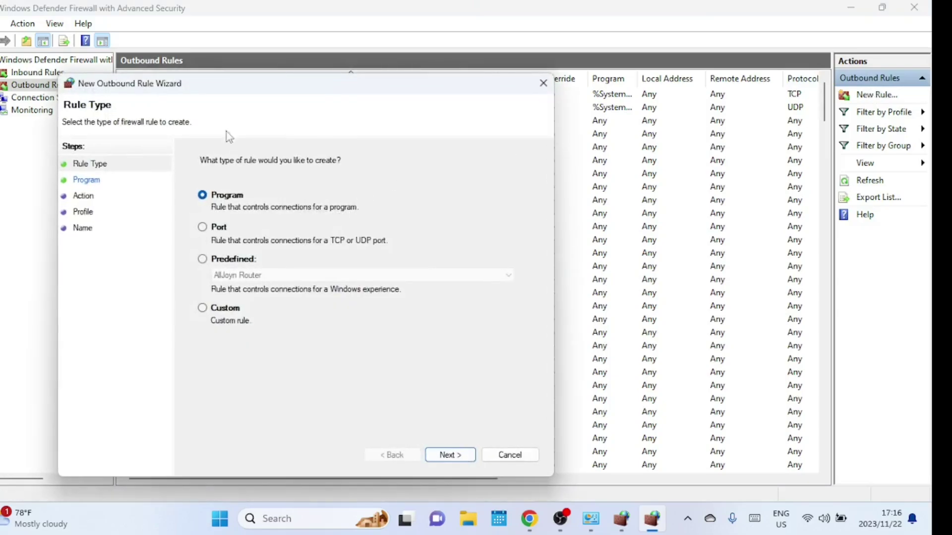
{"action": "left_click", "coordinate": [203, 228]}
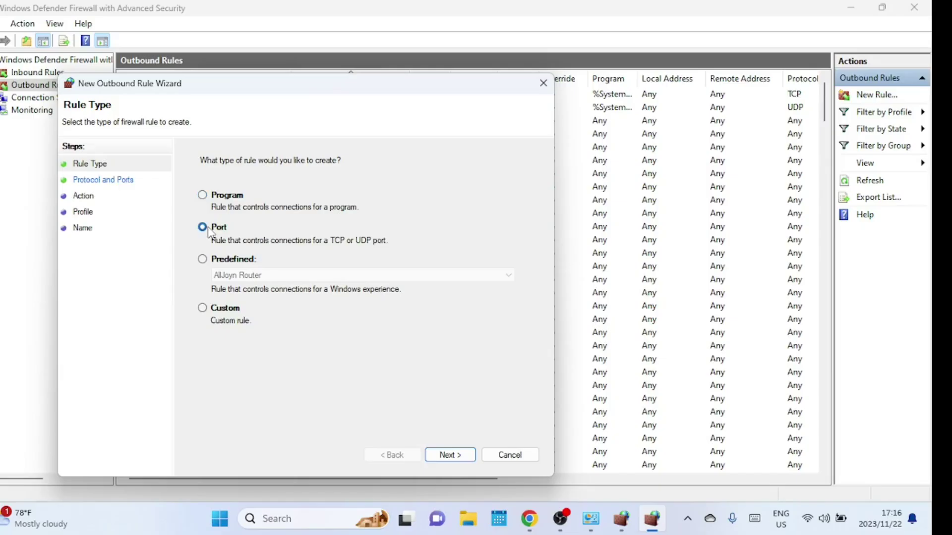
{"action": "left_click", "coordinate": [460, 456]}
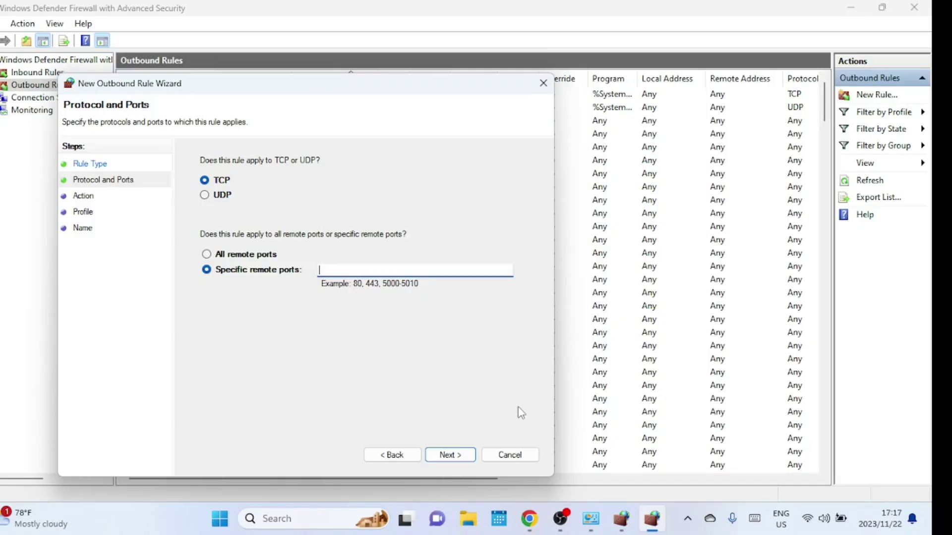
{"action": "type", "text": "5010"}
{"action": "left_click", "coordinate": [465, 455]}
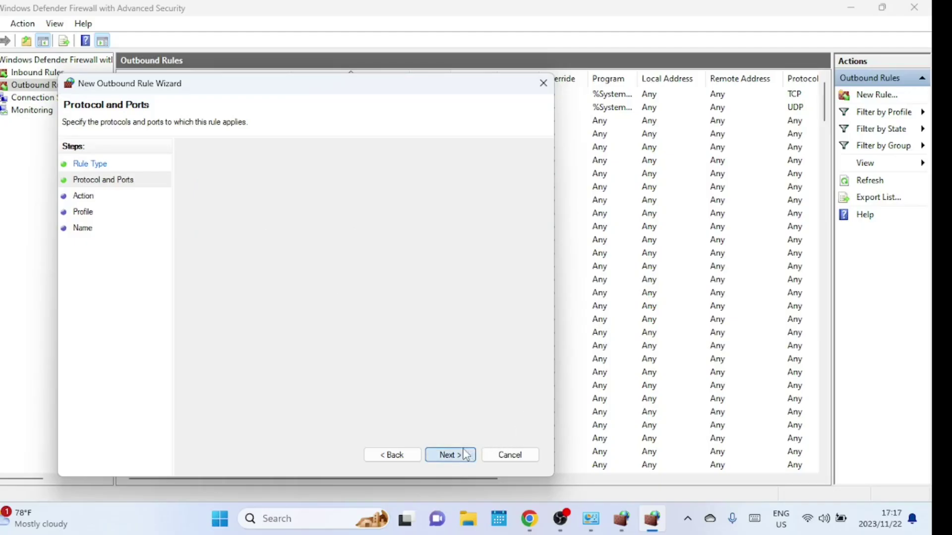